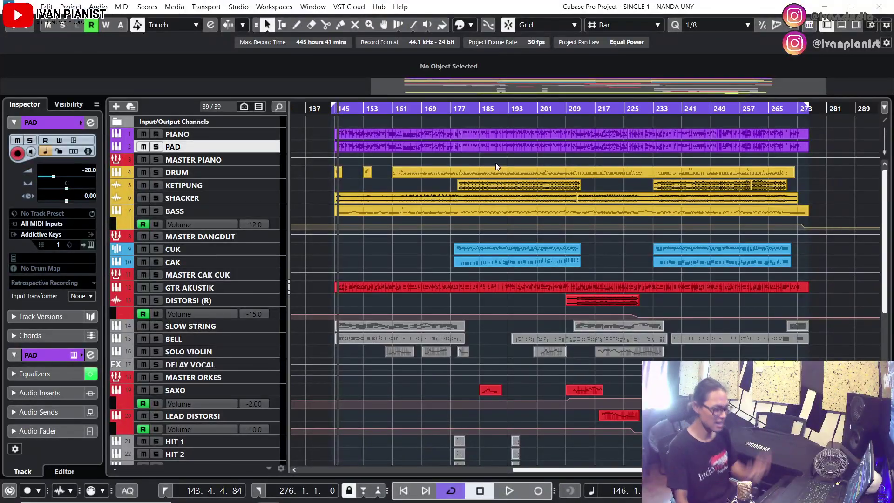
Open the SuperVision VU meter inserted on the MASTERING track
{"action": "scroll", "coordinate": [495, 163], "scroll_direction": "down", "scroll_amount": 6}
{"action": "scroll", "coordinate": [624, 265], "scroll_direction": "up", "scroll_amount": 6}
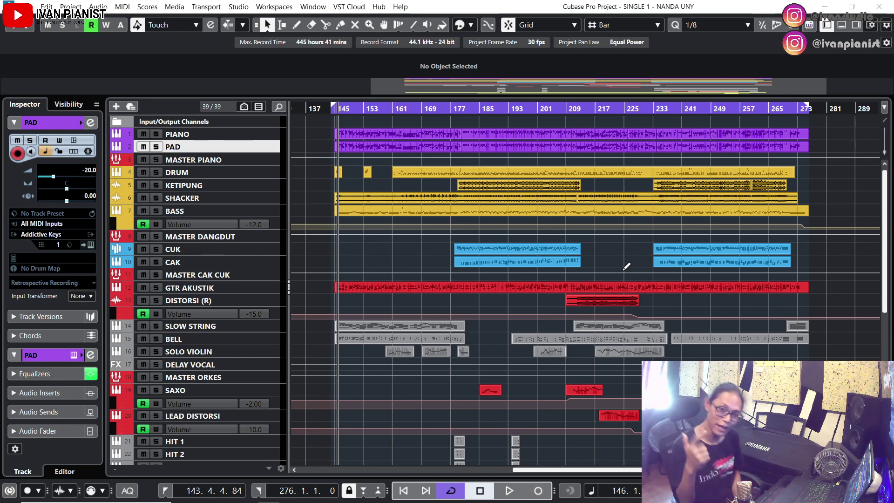
{"action": "scroll", "coordinate": [637, 316], "scroll_direction": "down", "scroll_amount": 5}
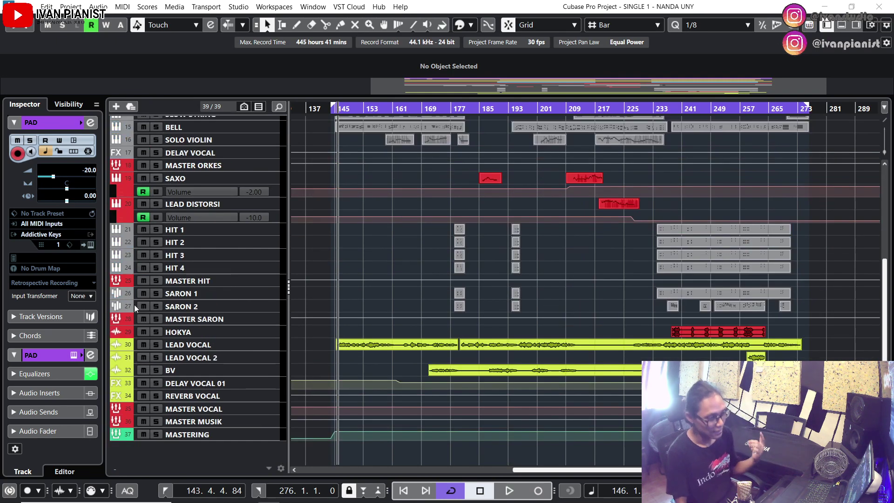
{"action": "key", "text": "F3"}
{"action": "left_click", "coordinate": [272, 435]}
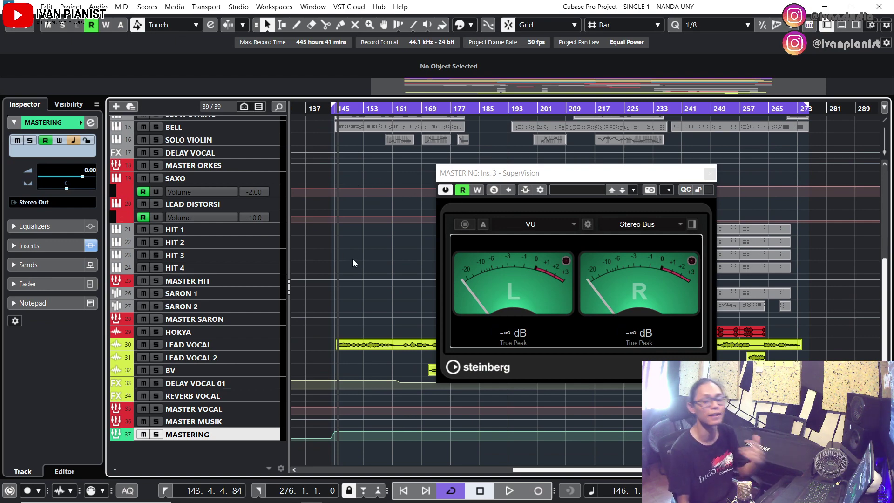
{"action": "scroll", "coordinate": [351, 259], "scroll_direction": "up", "scroll_amount": 5}
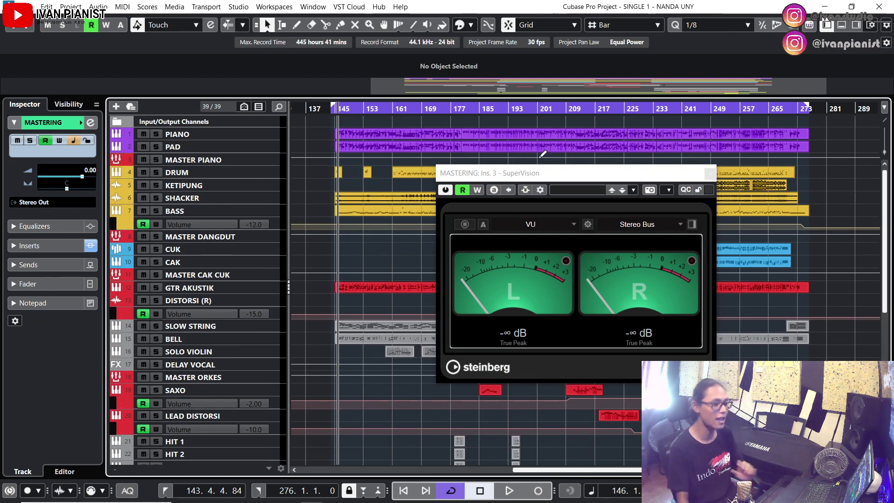
Reposition the SuperVision meter over the arrangement and play the full mix from bar 145 to check its level
{"action": "left_click_drag", "start_coordinate": [611, 176], "coordinate": [573, 154]}
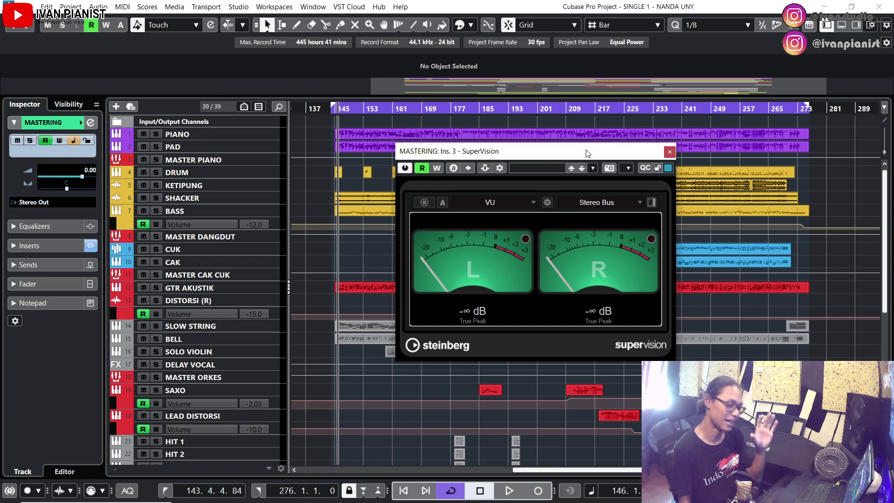
{"action": "left_click_drag", "start_coordinate": [584, 154], "coordinate": [546, 204]}
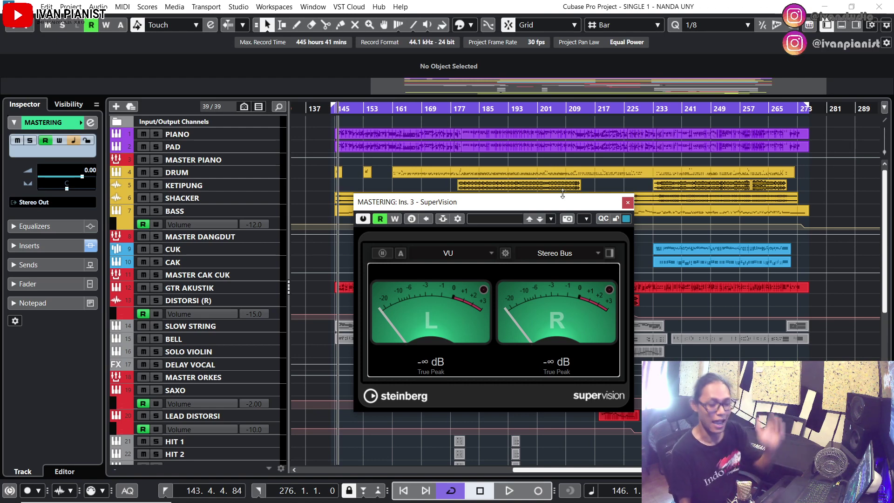
{"action": "left_click_drag", "start_coordinate": [569, 200], "coordinate": [564, 184]}
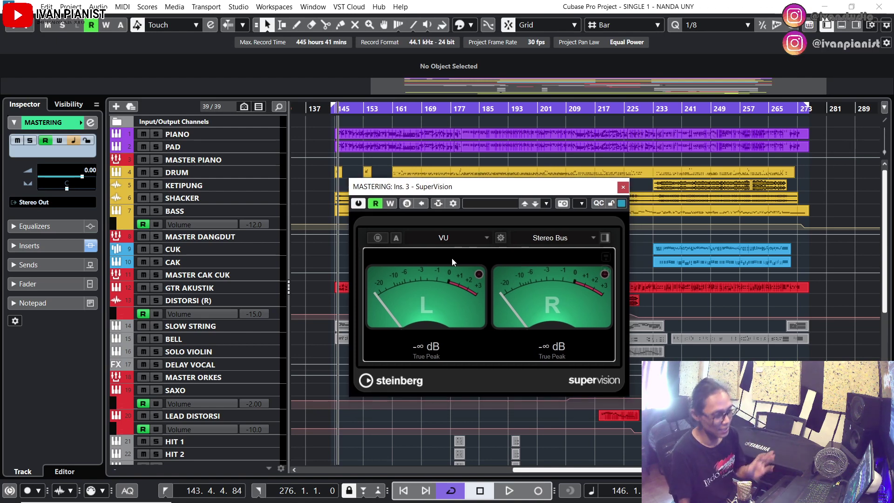
{"action": "key", "text": "space"}
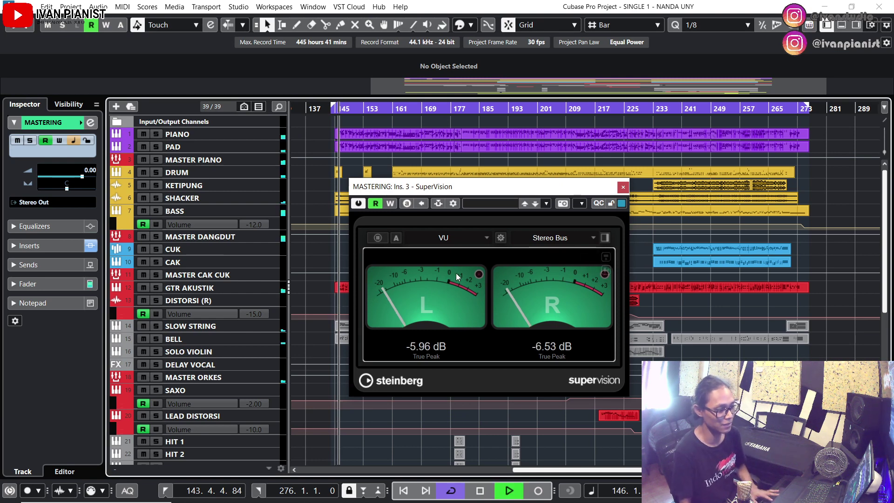
{"action": "key", "text": "space"}
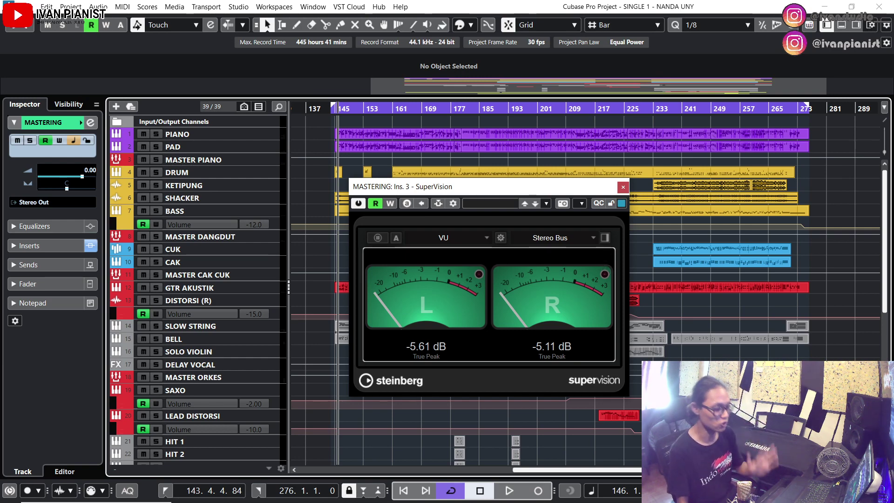
Solo the MASTER VOCAL group and play it from the song's start to read its level on the VU meter
{"action": "scroll", "coordinate": [557, 178], "scroll_direction": "down", "scroll_amount": 5}
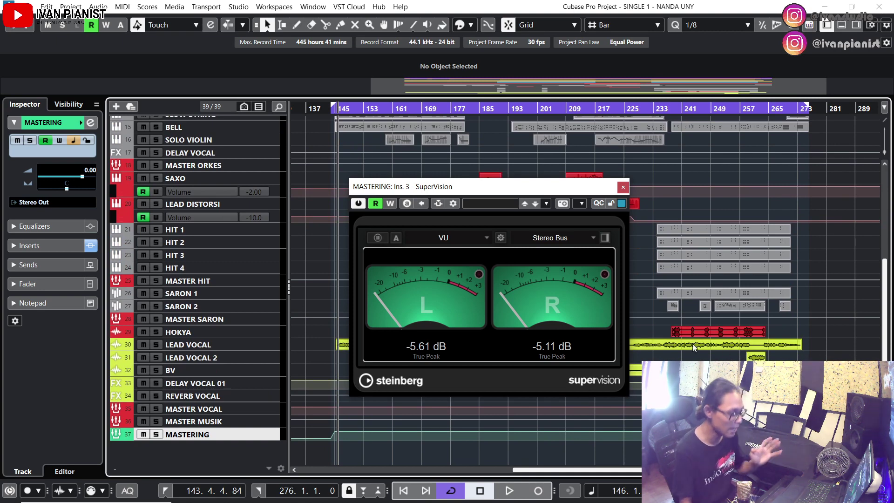
{"action": "left_click_drag", "start_coordinate": [557, 179], "coordinate": [586, 136]}
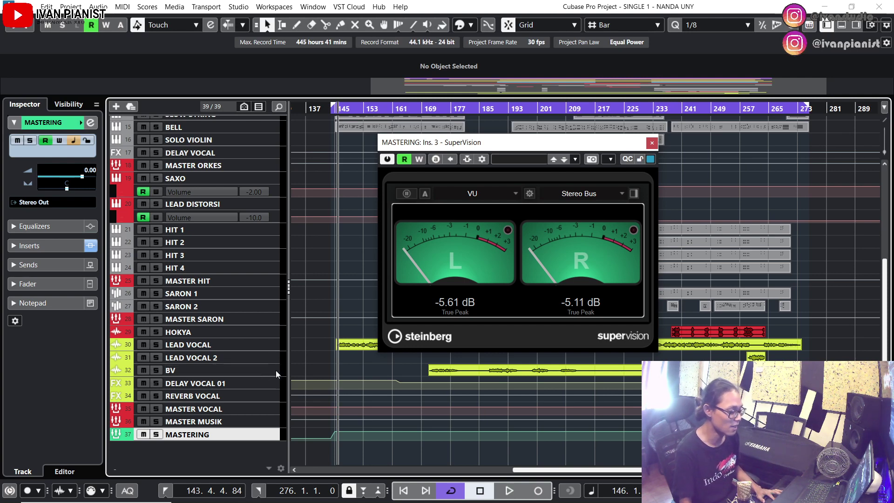
{"action": "left_click", "coordinate": [235, 410]}
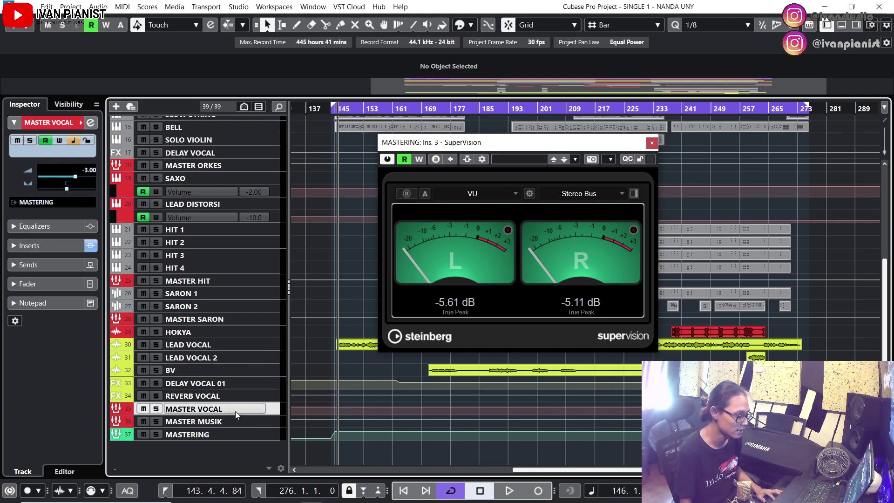
{"action": "left_click", "coordinate": [160, 412]}
{"action": "key", "text": "space"}
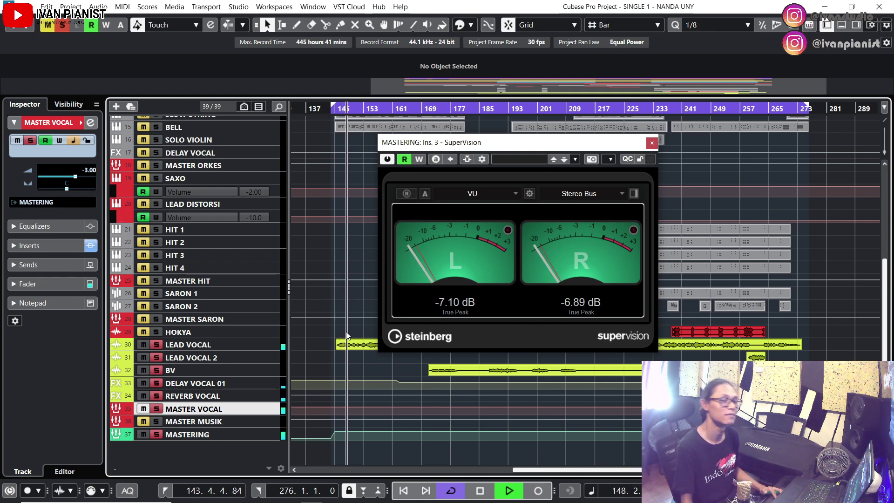
{"action": "key", "text": "space"}
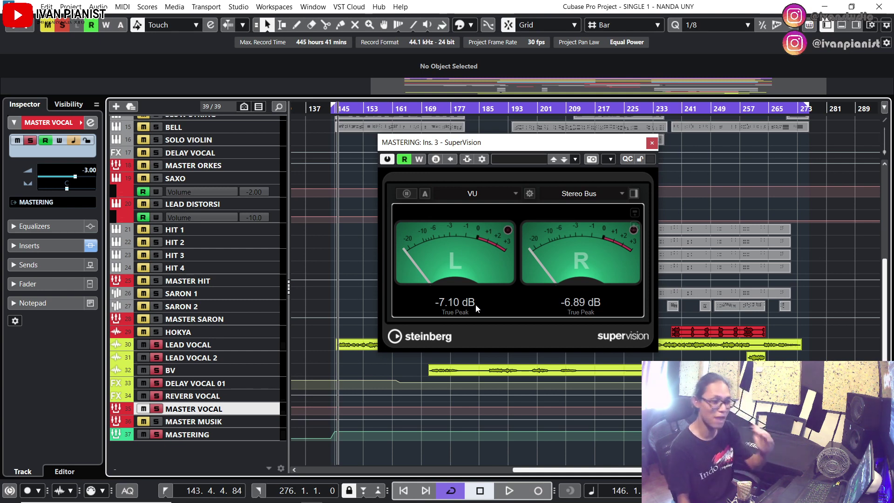
Play the soloed vocals from about bar 233, with the meter moved aside, to check their level there
{"action": "left_click", "coordinate": [665, 111]}
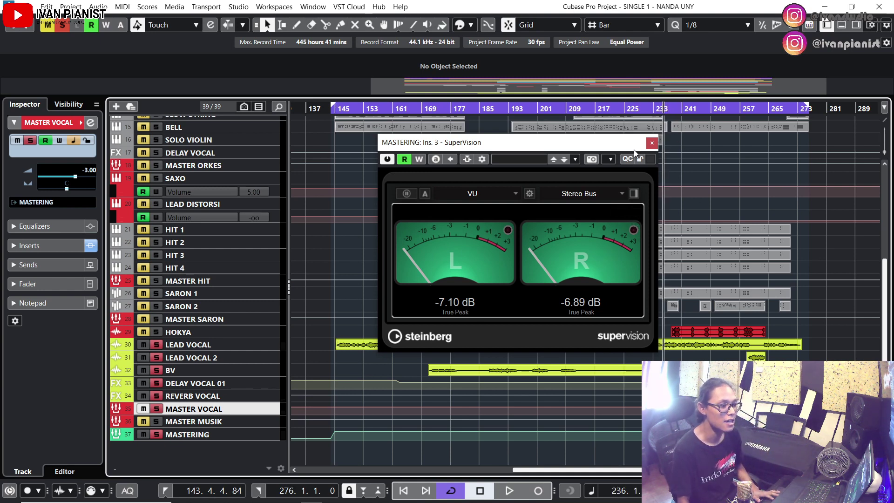
{"action": "left_click_drag", "start_coordinate": [633, 146], "coordinate": [577, 144]}
{"action": "key", "text": "space"}
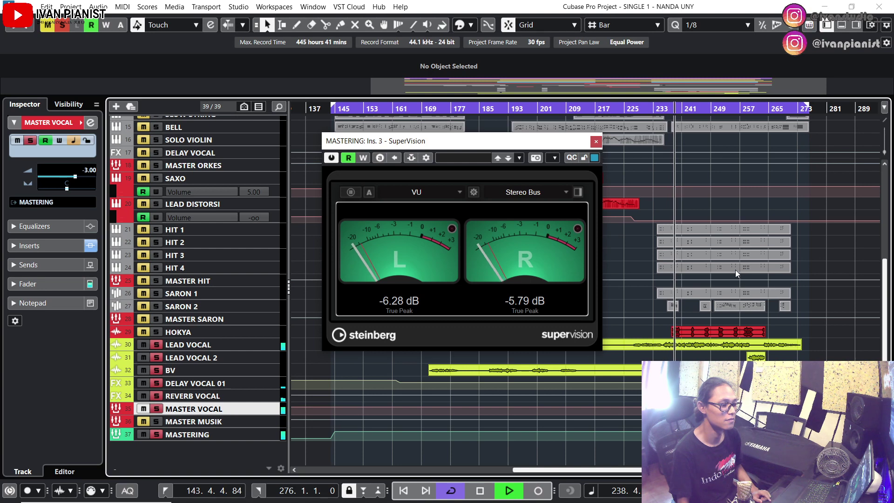
{"action": "key", "text": "space"}
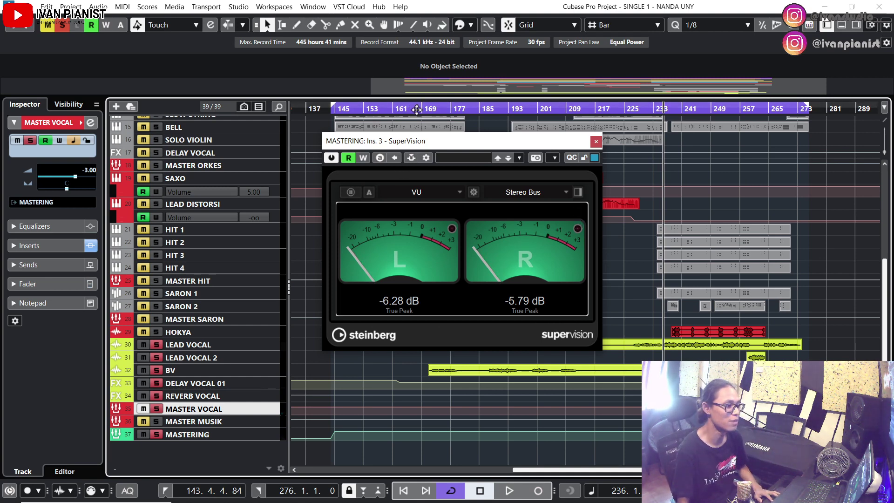
Return the playhead to bar 145, add MASTER PIANO to the solo and play it together with the vocals
{"action": "left_click_drag", "start_coordinate": [443, 142], "coordinate": [493, 153]}
{"action": "left_click", "coordinate": [336, 108]}
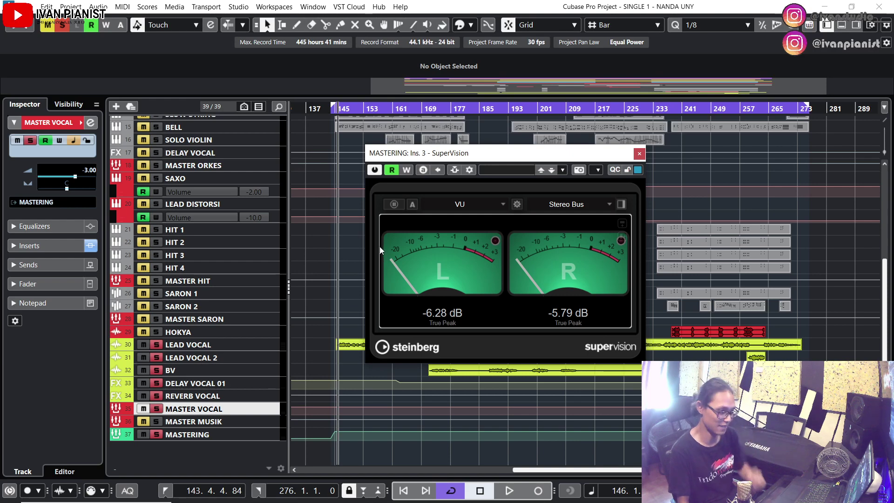
{"action": "scroll", "coordinate": [311, 165], "scroll_direction": "up", "scroll_amount": 5}
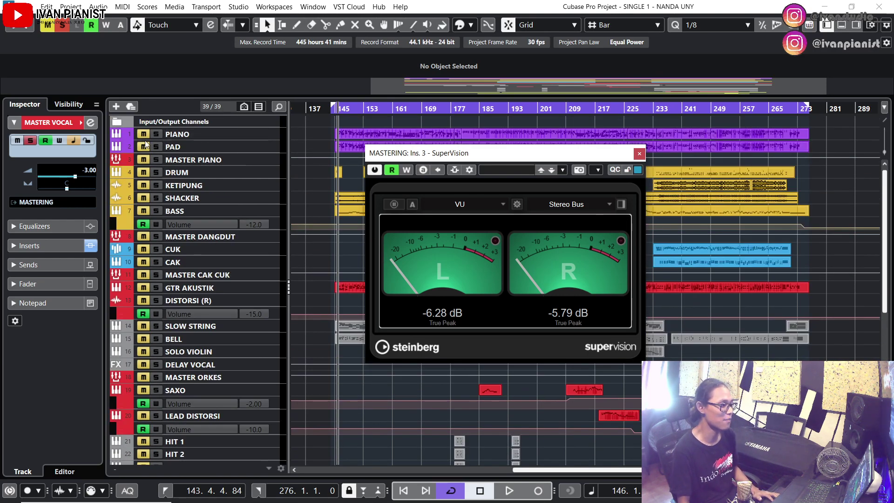
{"action": "left_click", "coordinate": [146, 161]}
{"action": "key", "text": "space"}
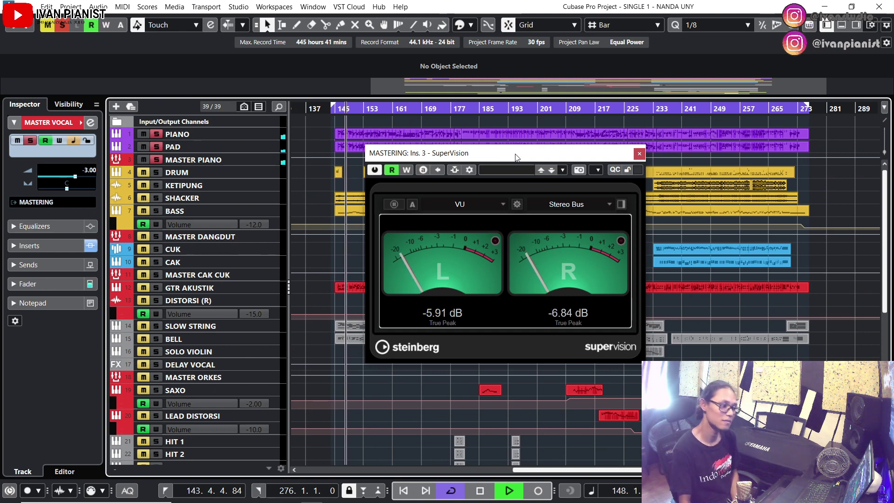
{"action": "key", "text": "space"}
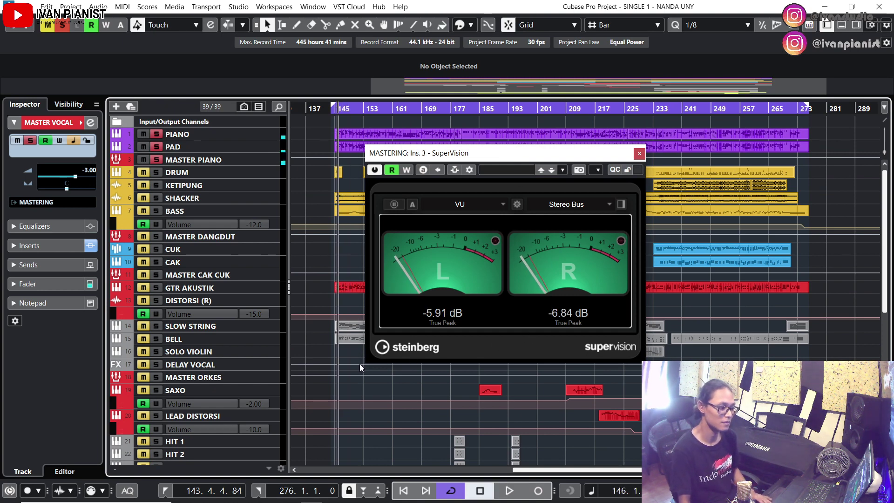
Take MASTER VOCAL out of solo and mute it, and play MASTER PIANO alone against the VU meter
{"action": "scroll", "coordinate": [344, 368], "scroll_direction": "down", "scroll_amount": 5}
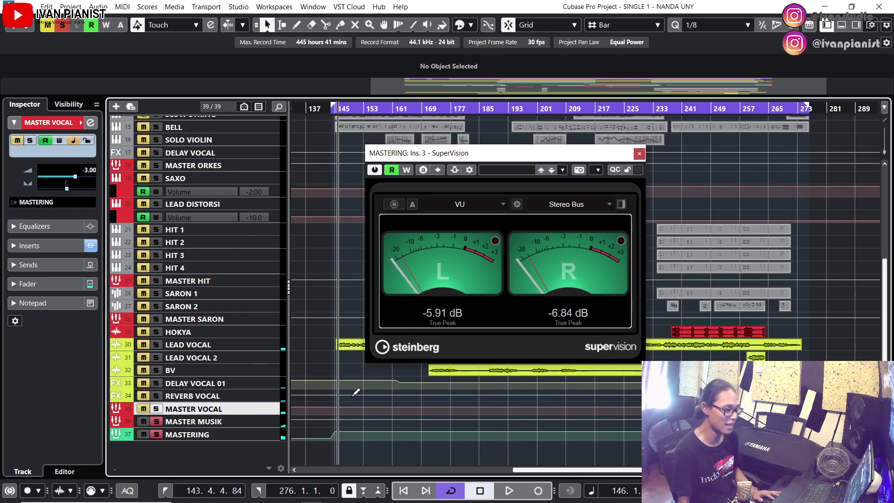
{"action": "scroll", "coordinate": [354, 393], "scroll_direction": "up", "scroll_amount": 5}
{"action": "key", "text": "space"}
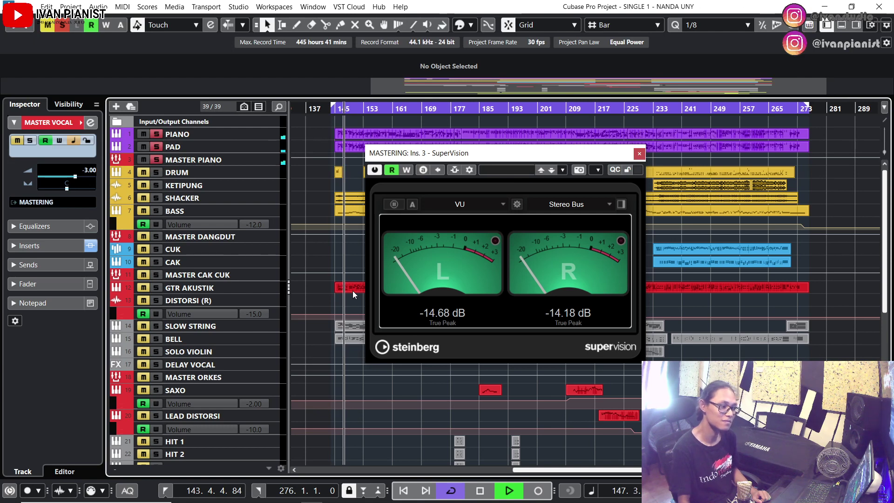
{"action": "key", "text": "space"}
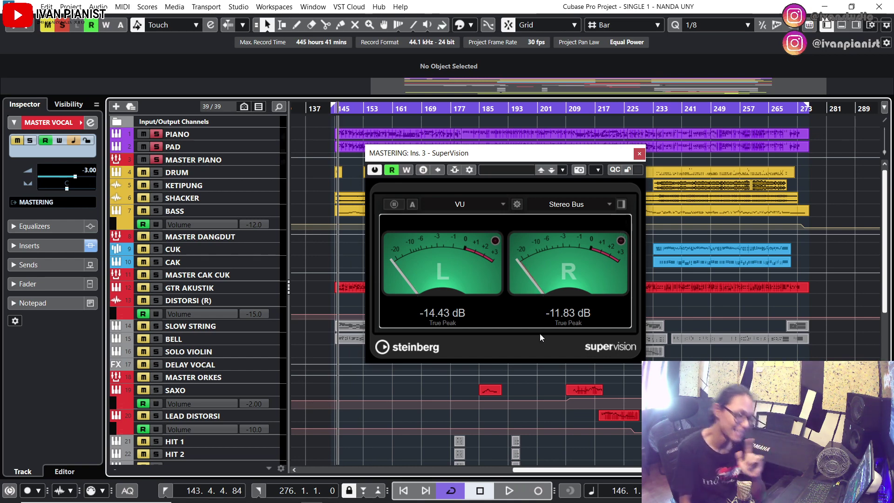
Solo MASTER VOCAL, take MASTER PIANO out of solo, and play the vocals alone to compare their level
{"action": "scroll", "coordinate": [367, 401], "scroll_direction": "down", "scroll_amount": 5}
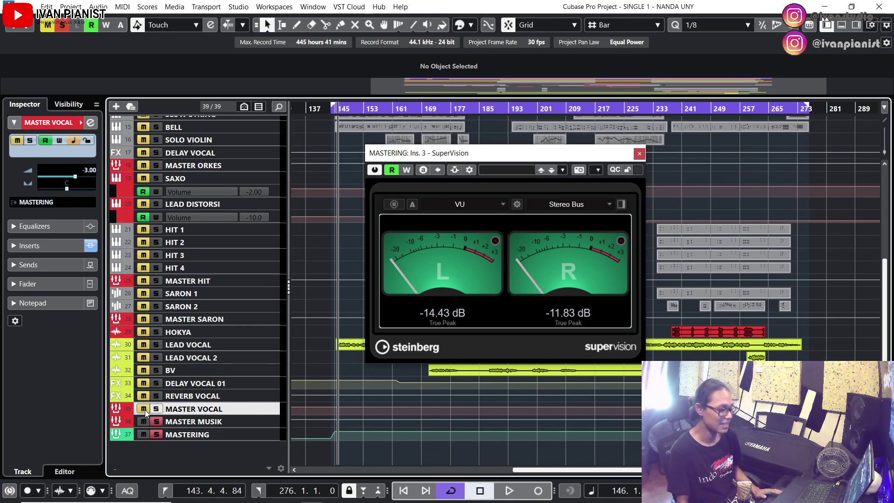
{"action": "scroll", "coordinate": [249, 273], "scroll_direction": "up", "scroll_amount": 5}
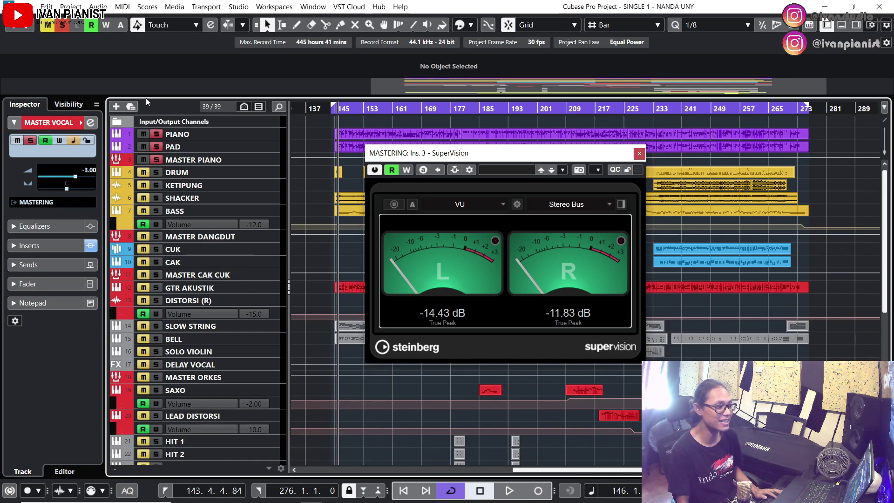
{"action": "left_click", "coordinate": [143, 161]}
{"action": "key", "text": "space"}
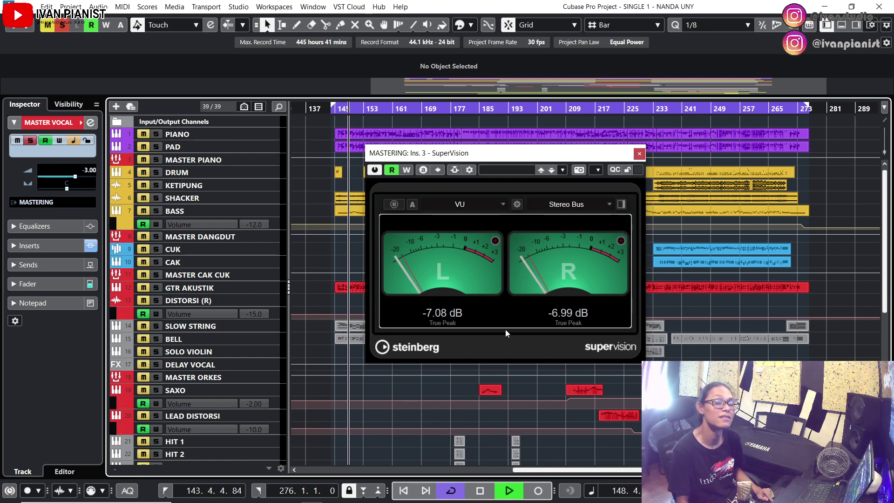
{"action": "key", "text": "space"}
Mute MASTER VOCAL instead of soloing it, solo MASTER PIANO, and replay the piano to compare its level
{"action": "scroll", "coordinate": [150, 415], "scroll_direction": "down", "scroll_amount": 5}
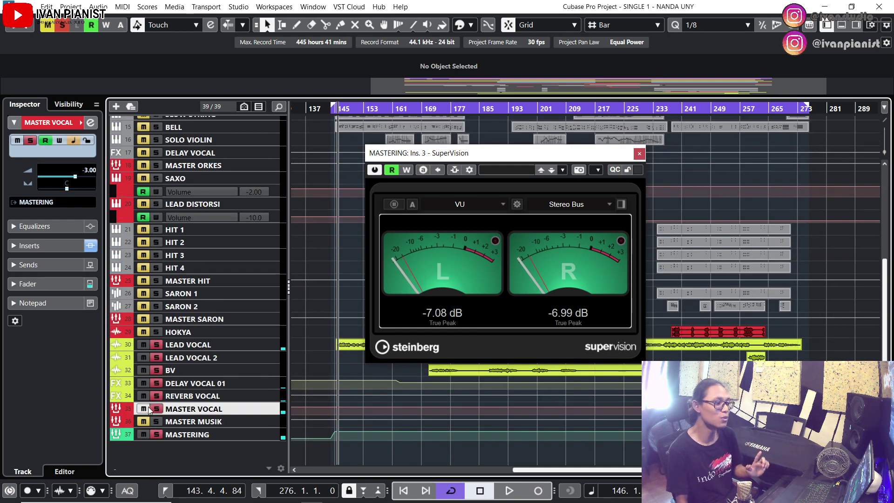
{"action": "left_click", "coordinate": [155, 408]}
{"action": "scroll", "coordinate": [159, 208], "scroll_direction": "up", "scroll_amount": 5}
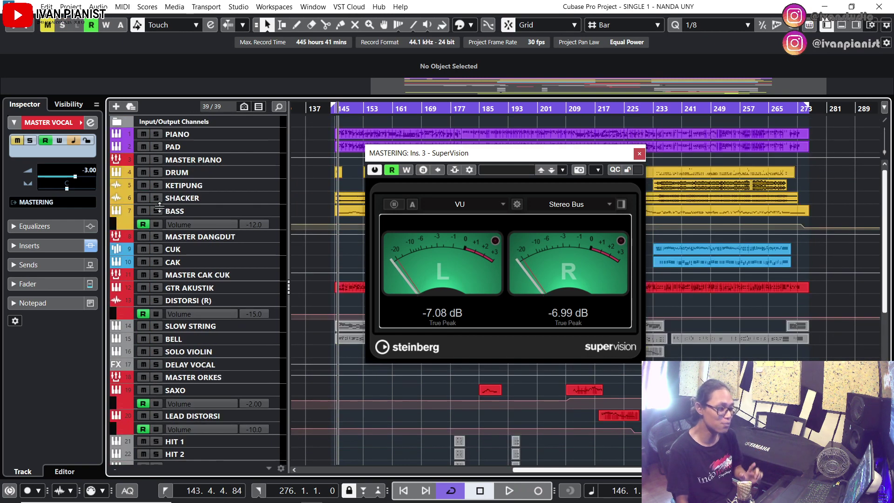
{"action": "left_click", "coordinate": [156, 160]}
{"action": "key", "text": "space"}
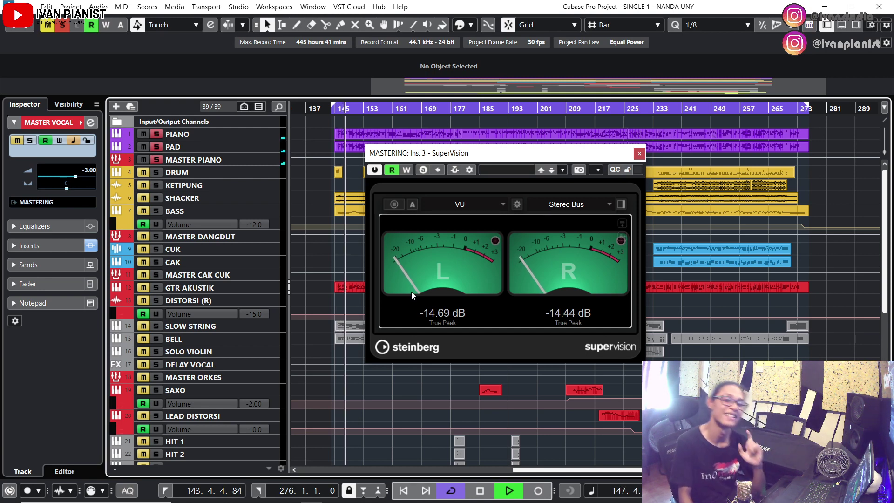
{"action": "key", "text": "space"}
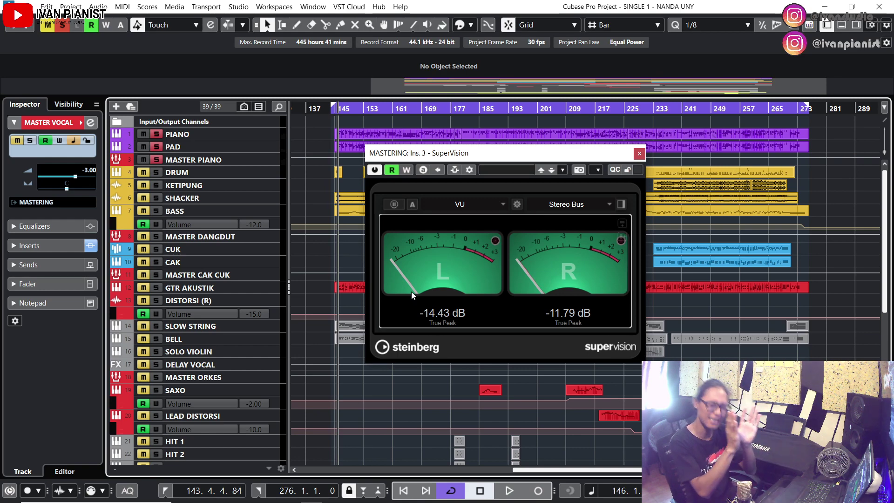
Clear the solo and mute states from MASTER PIANO, leaving it and its tracks active
{"action": "scroll", "coordinate": [405, 405], "scroll_direction": "down", "scroll_amount": 5}
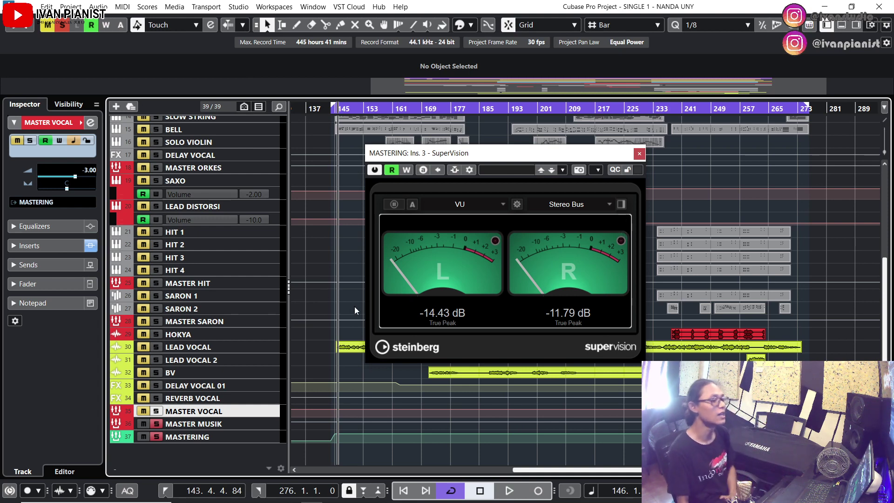
{"action": "scroll", "coordinate": [353, 306], "scroll_direction": "up", "scroll_amount": 5}
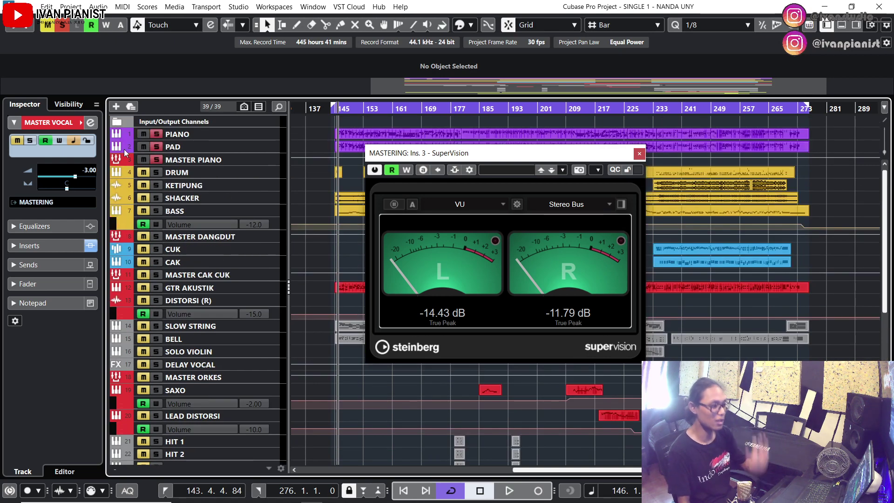
{"action": "left_click", "coordinate": [145, 159]}
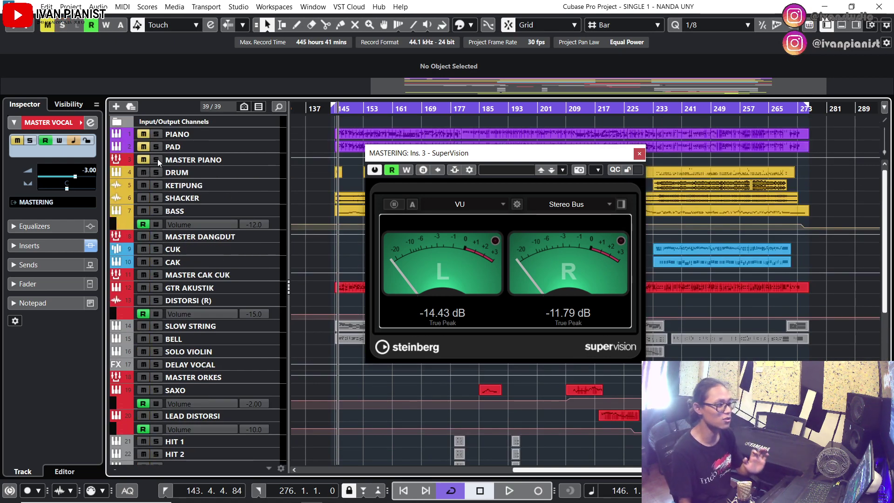
{"action": "left_click", "coordinate": [141, 159]}
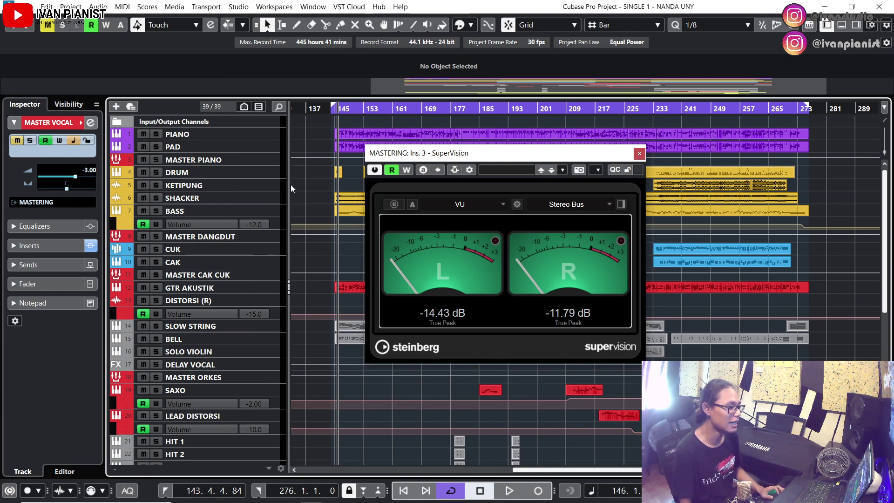
Solo the KETIPUNG track and play it from bar 233 against the SuperVision VU meter to check its level
{"action": "left_click_drag", "start_coordinate": [555, 157], "coordinate": [467, 151]}
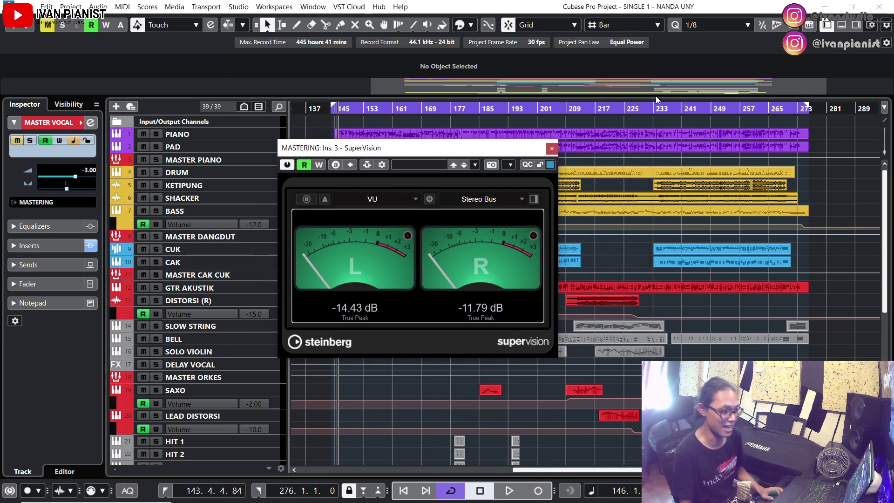
{"action": "left_click", "coordinate": [654, 110]}
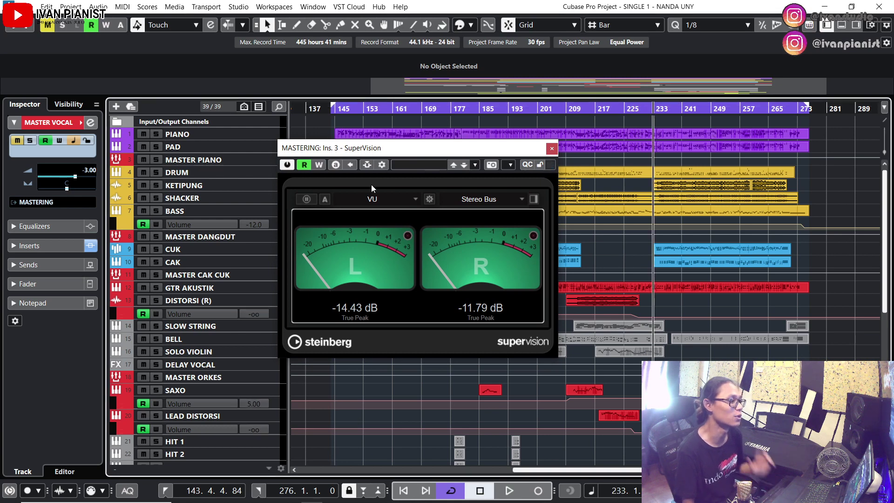
{"action": "left_click_drag", "start_coordinate": [441, 149], "coordinate": [509, 157]}
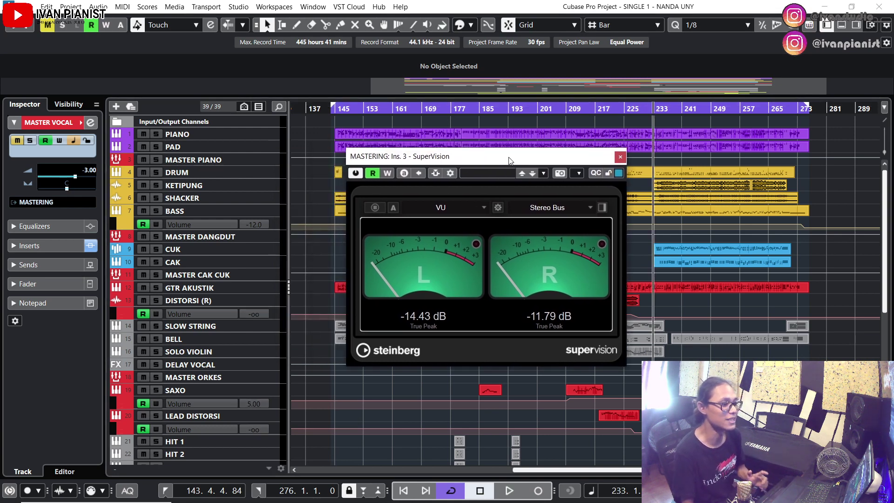
{"action": "left_click", "coordinate": [157, 185]}
{"action": "key", "text": "space"}
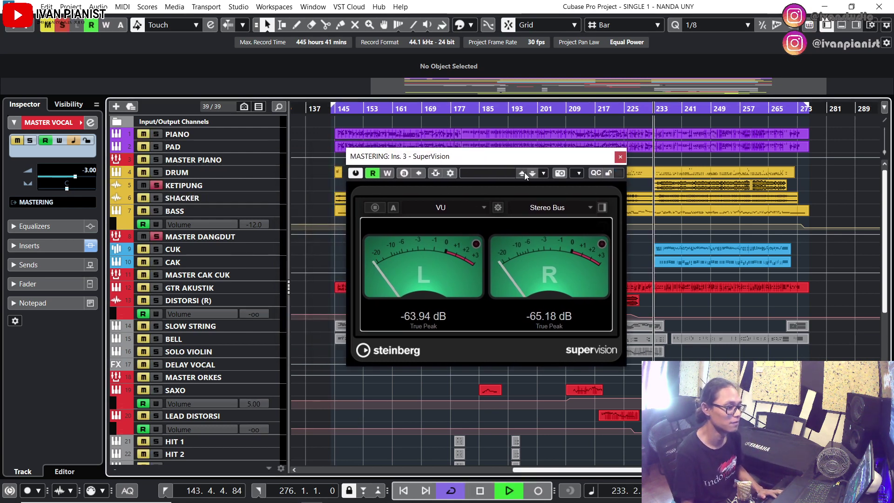
{"action": "scroll", "coordinate": [667, 184], "scroll_direction": "up", "scroll_amount": 3}
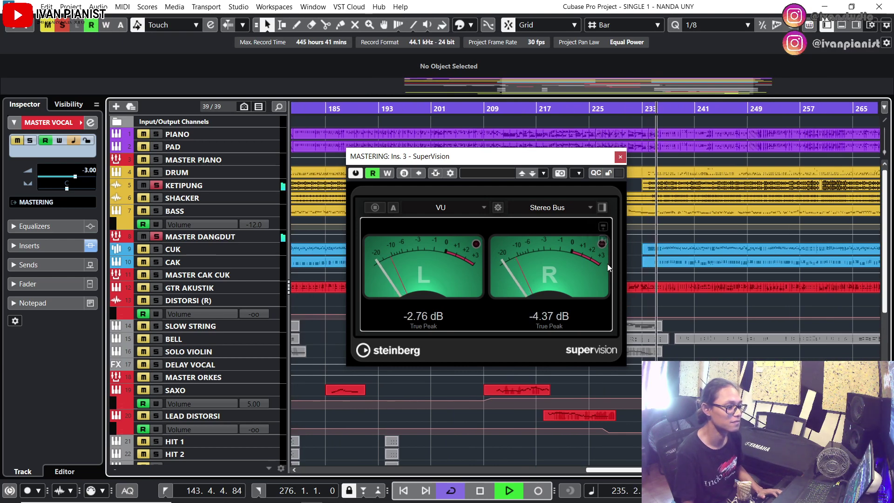
{"action": "scroll", "coordinate": [733, 305], "scroll_direction": "down", "scroll_amount": 2}
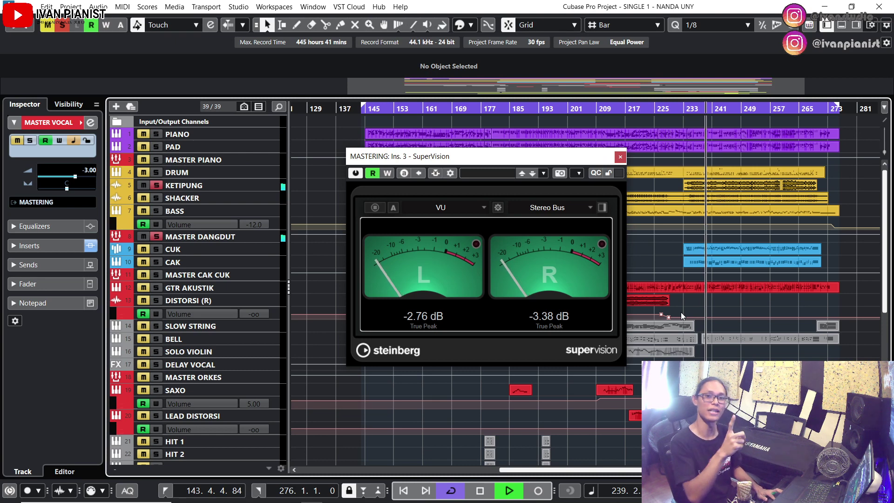
{"action": "key", "text": "space"}
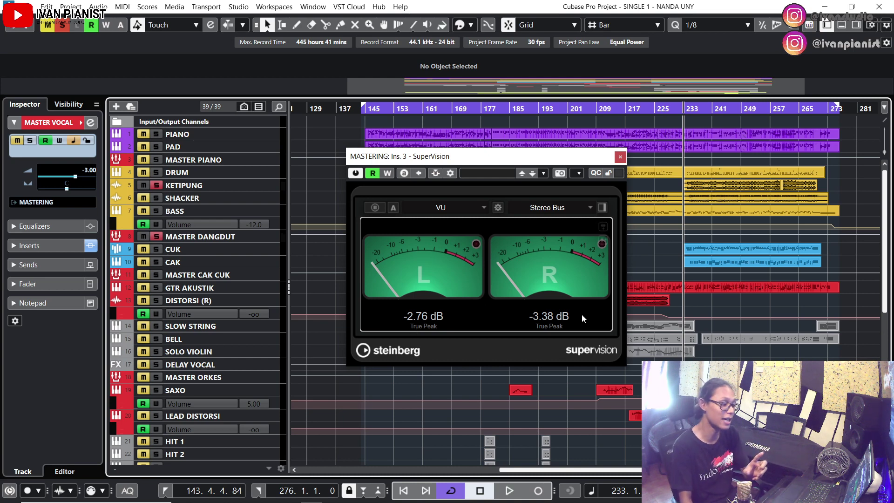
Close the SuperVision meter window and briefly replay the soloed KETIPUNG track
{"action": "left_click_drag", "start_coordinate": [576, 164], "coordinate": [578, 181]}
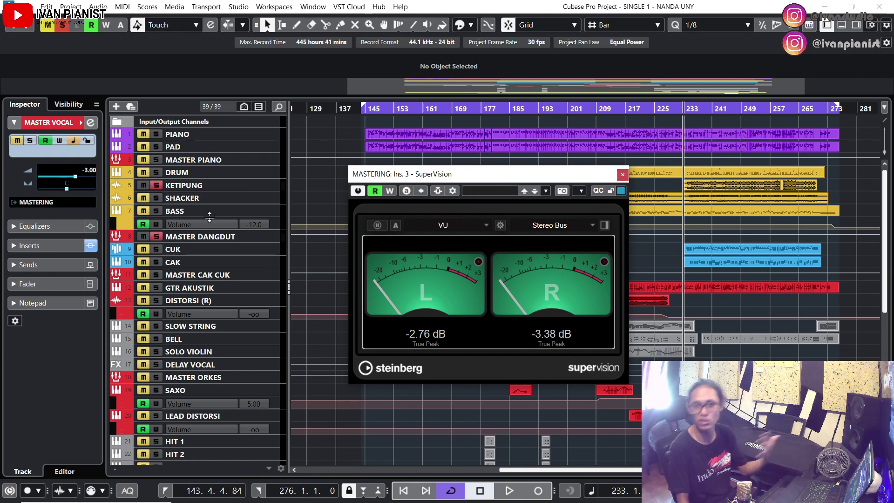
{"action": "left_click_drag", "start_coordinate": [536, 177], "coordinate": [546, 131]}
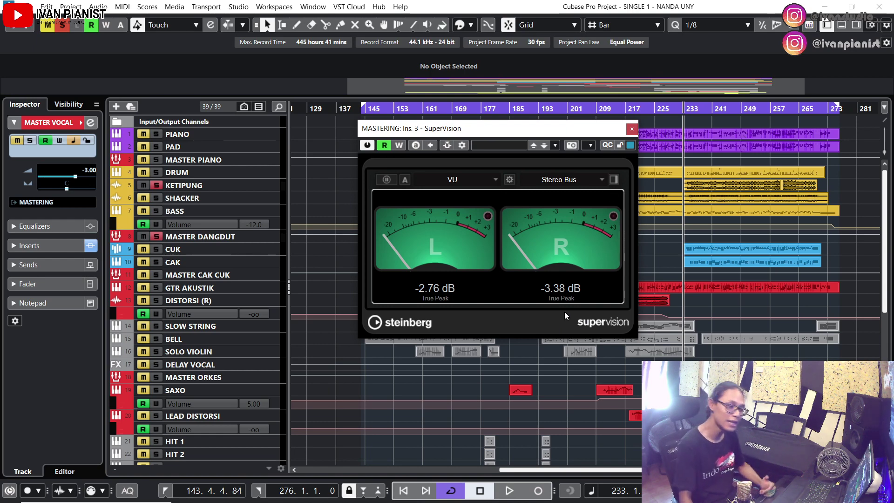
{"action": "left_click_drag", "start_coordinate": [557, 129], "coordinate": [543, 144]}
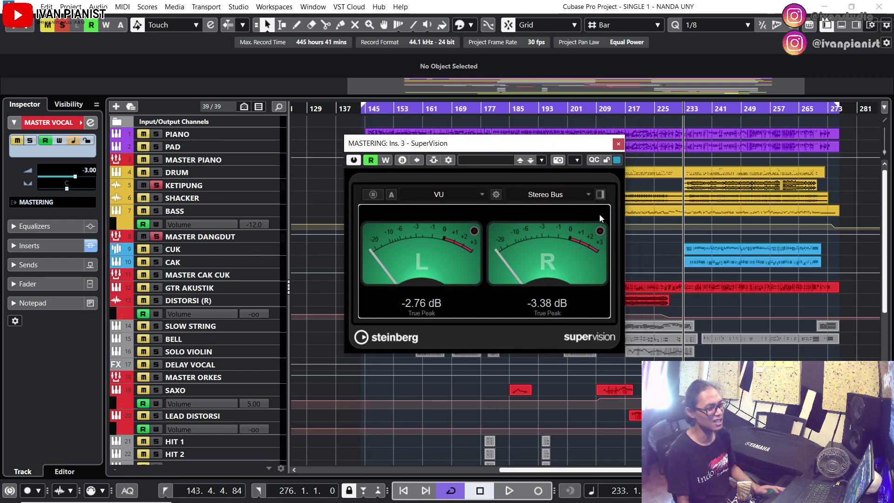
{"action": "left_click", "coordinate": [617, 144]}
{"action": "key", "text": "space"}
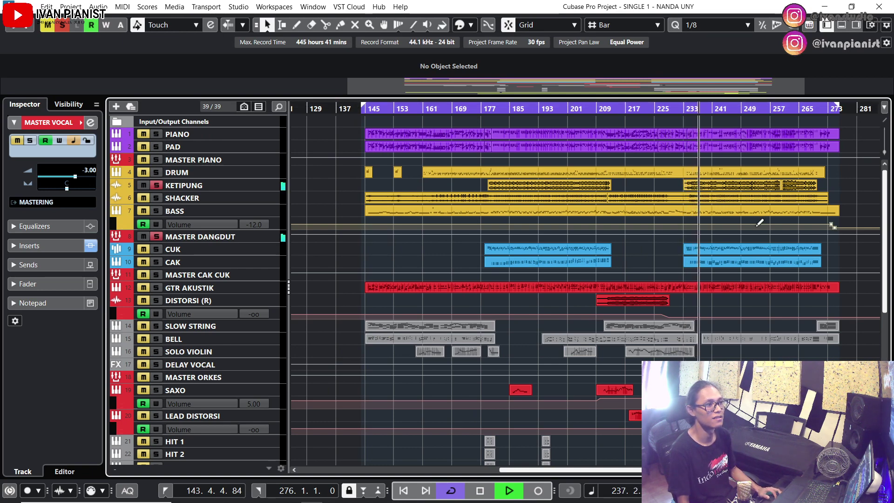
{"action": "key", "text": "space"}
Add LEAD VOCAL, MASTER VOCAL, REVERB VOCAL, DELAY VOCAL 01 and BV to the solo, and play them together with KETIPUNG
{"action": "scroll", "coordinate": [315, 334], "scroll_direction": "down", "scroll_amount": 5}
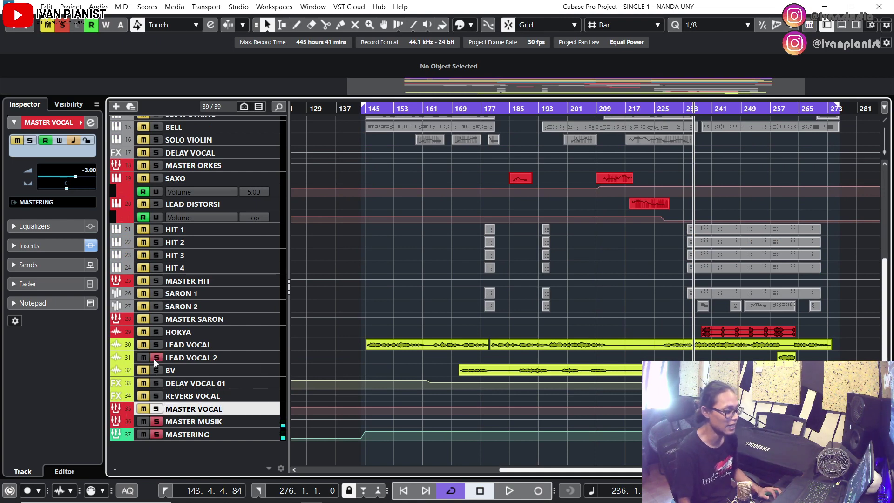
{"action": "left_click", "coordinate": [156, 345]}
{"action": "key", "text": "space"}
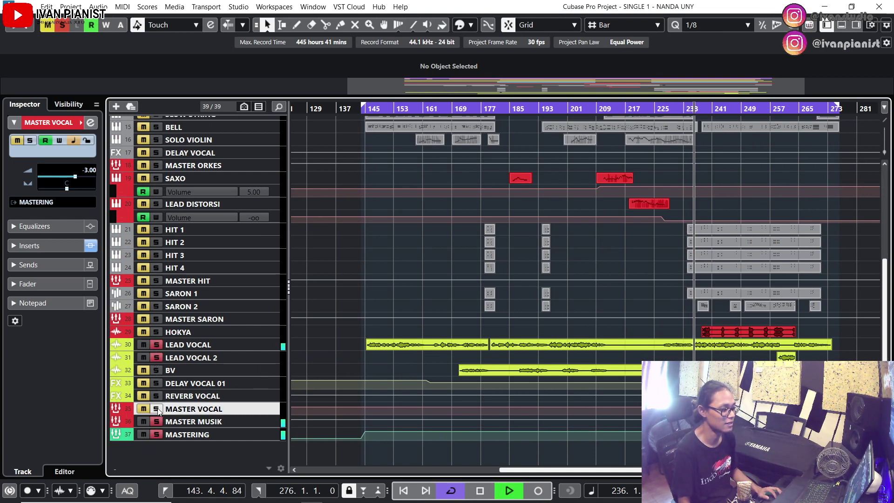
{"action": "left_click", "coordinate": [159, 407]}
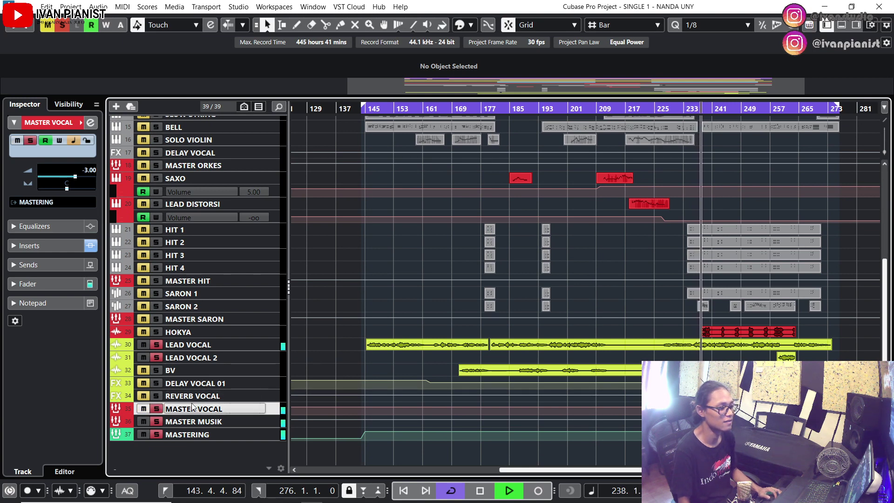
{"action": "left_click", "coordinate": [156, 396]}
{"action": "left_click", "coordinate": [157, 384]}
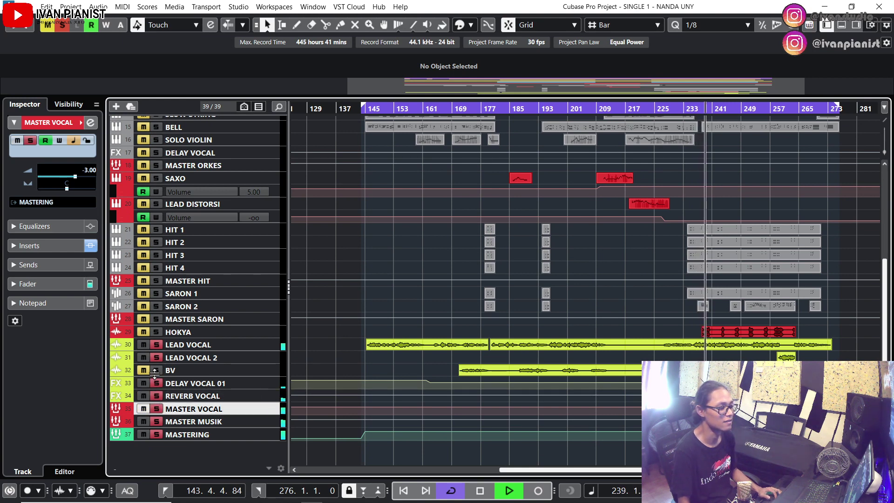
{"action": "left_click", "coordinate": [157, 371]}
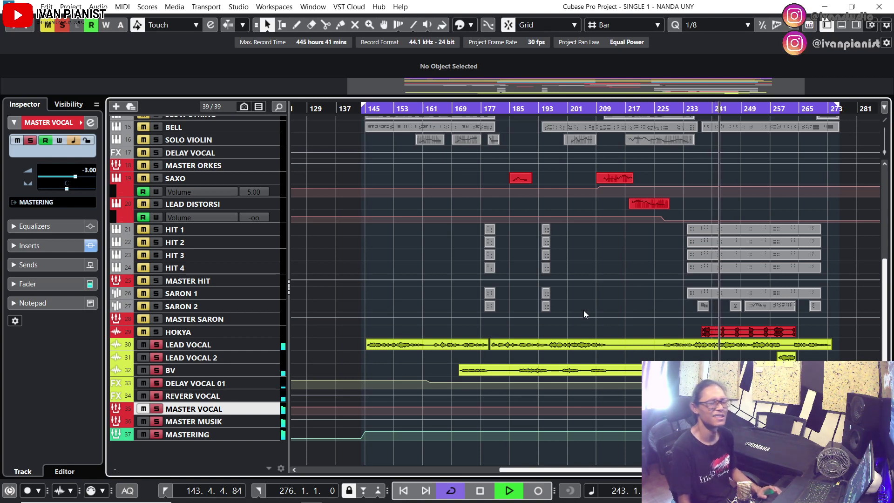
{"action": "key", "text": "space"}
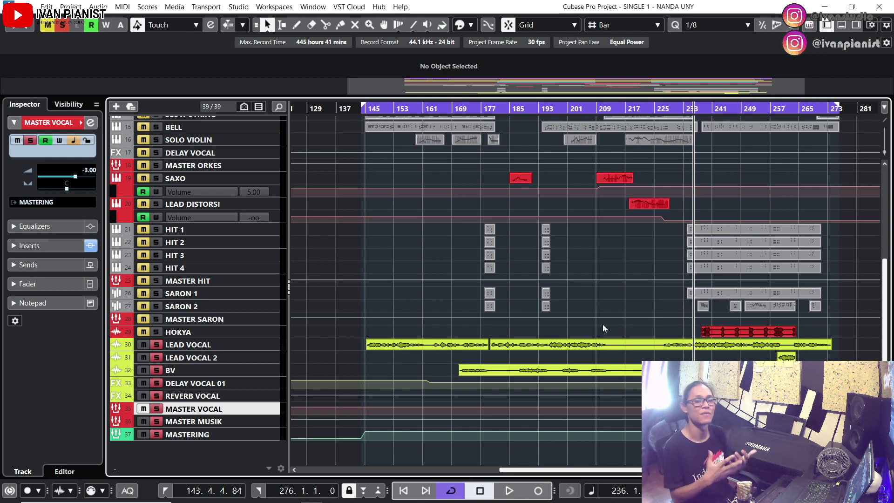
Clear the solo and mute states from MASTER VOCAL and its vocal tracks, making the full mix active
{"action": "scroll", "coordinate": [614, 316], "scroll_direction": "up", "scroll_amount": 6}
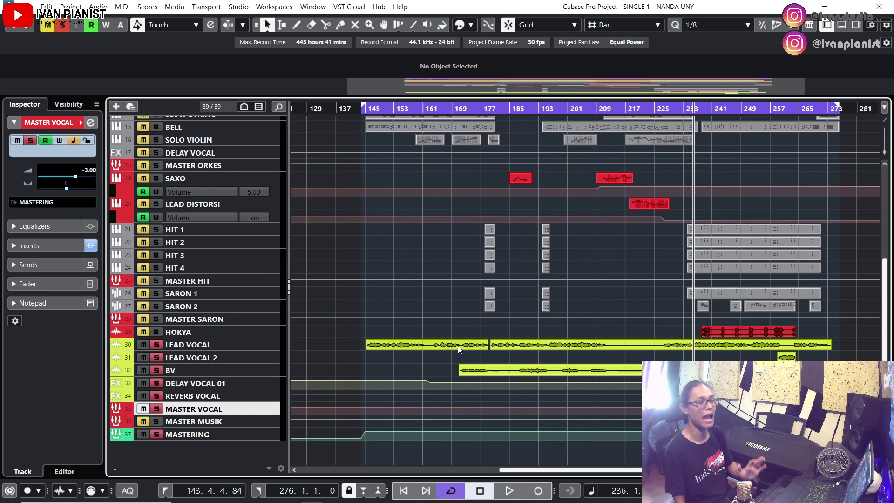
{"action": "scroll", "coordinate": [457, 346], "scroll_direction": "down", "scroll_amount": 6}
{"action": "left_click", "coordinate": [157, 407]}
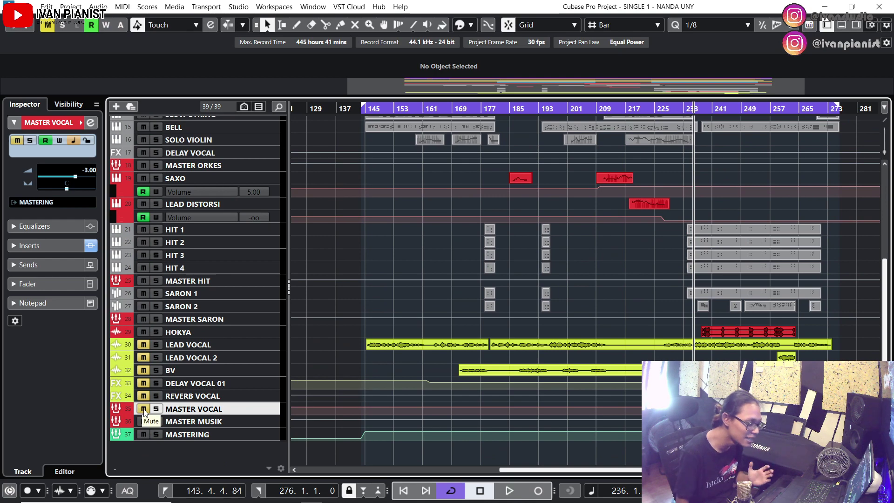
{"action": "left_click", "coordinate": [145, 409]}
Play the full mix from bar 233 and check the overall balance of vocals and instruments
{"action": "scroll", "coordinate": [614, 295], "scroll_direction": "up", "scroll_amount": 6}
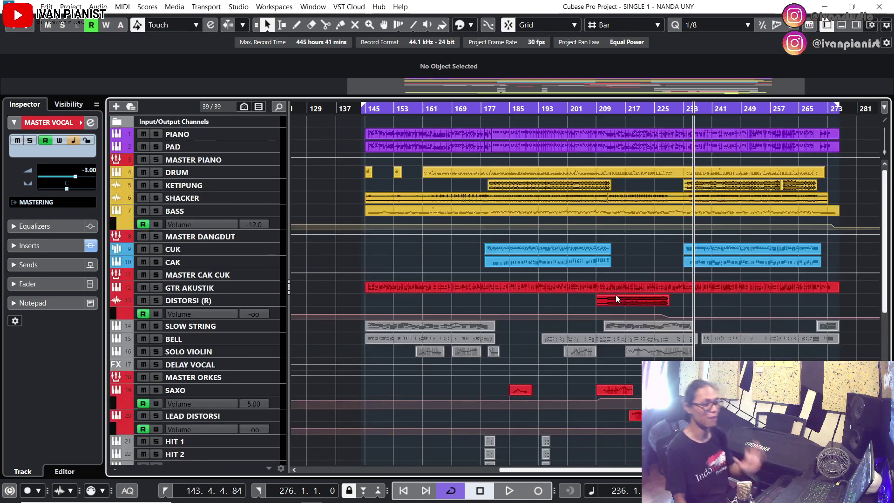
{"action": "left_click", "coordinate": [682, 112]}
{"action": "key", "text": "space"}
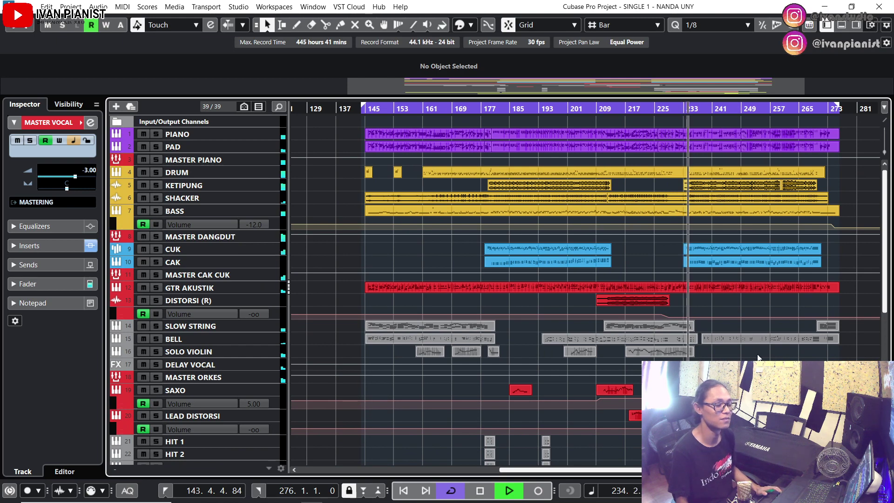
{"action": "key", "text": "shift+g"}
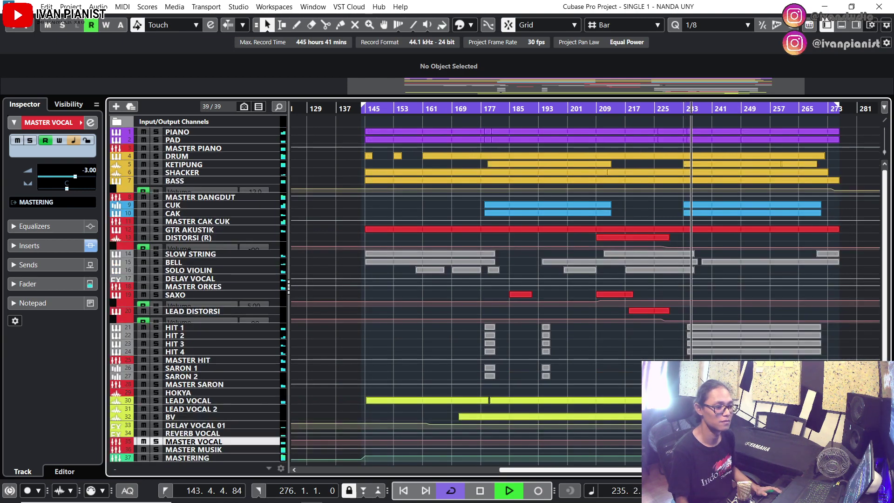
{"action": "scroll", "coordinate": [586, 289], "scroll_direction": "right", "scroll_amount": 3}
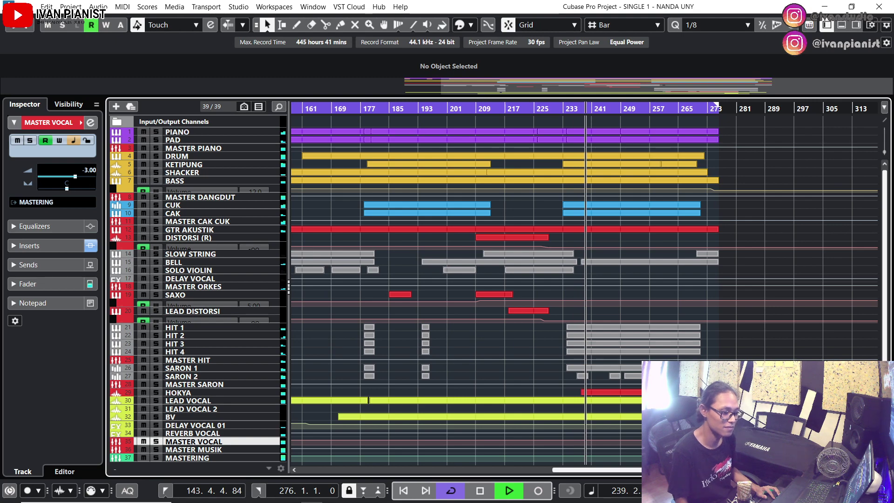
{"action": "key", "text": "shift+h"}
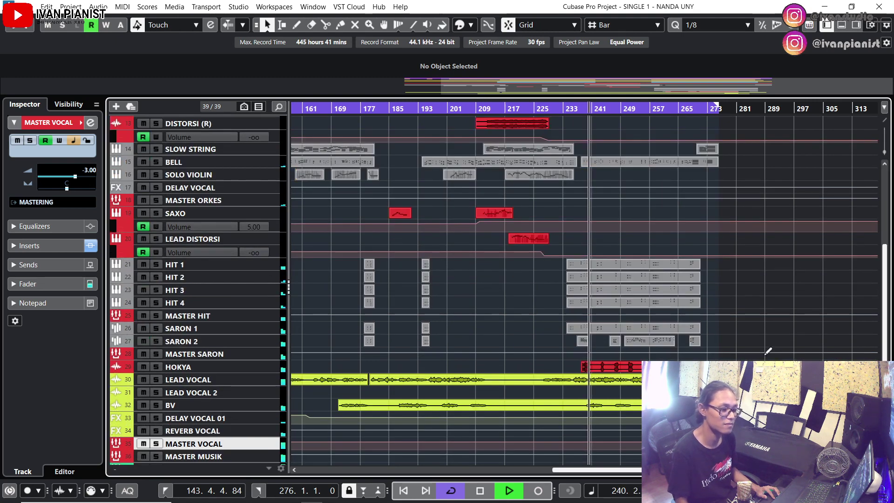
{"action": "key", "text": "space"}
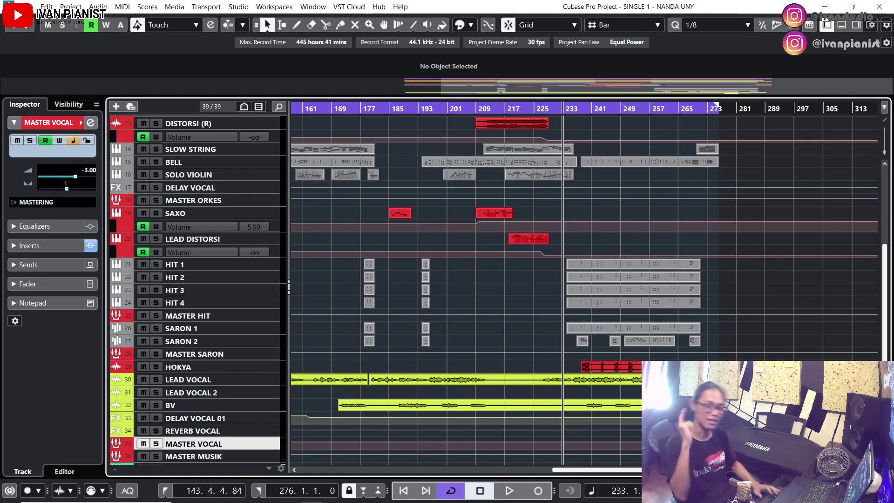
Review the instrument and vocal tracks across the arrangement, and replay a short passage of the full mix from bar 233
{"action": "scroll", "coordinate": [466, 280], "scroll_direction": "up", "scroll_amount": 5}
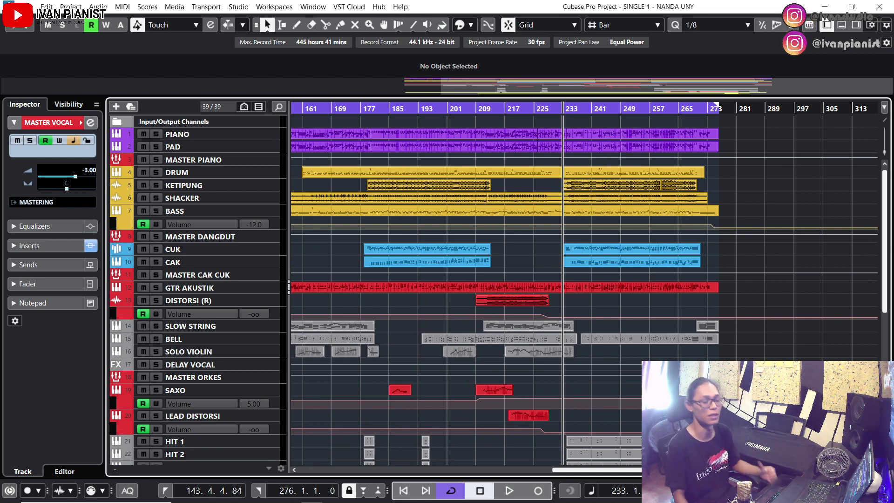
{"action": "key", "text": "g"}
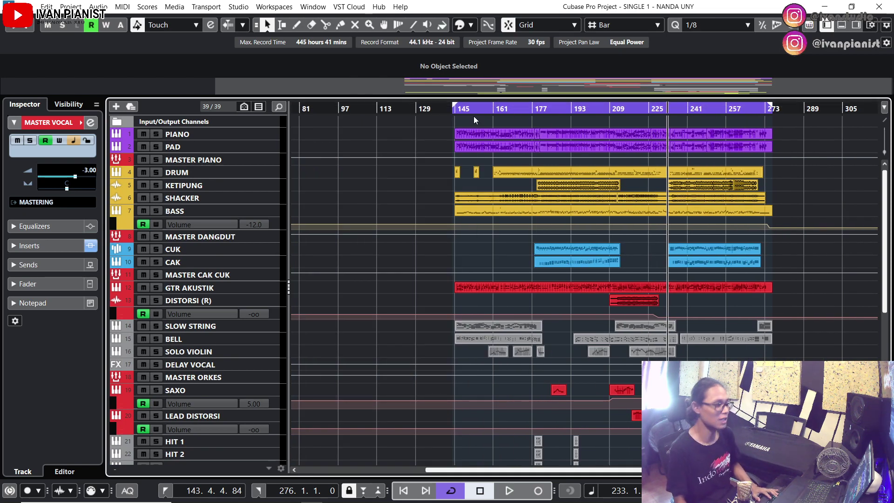
{"action": "scroll", "coordinate": [605, 280], "scroll_direction": "down", "scroll_amount": 8}
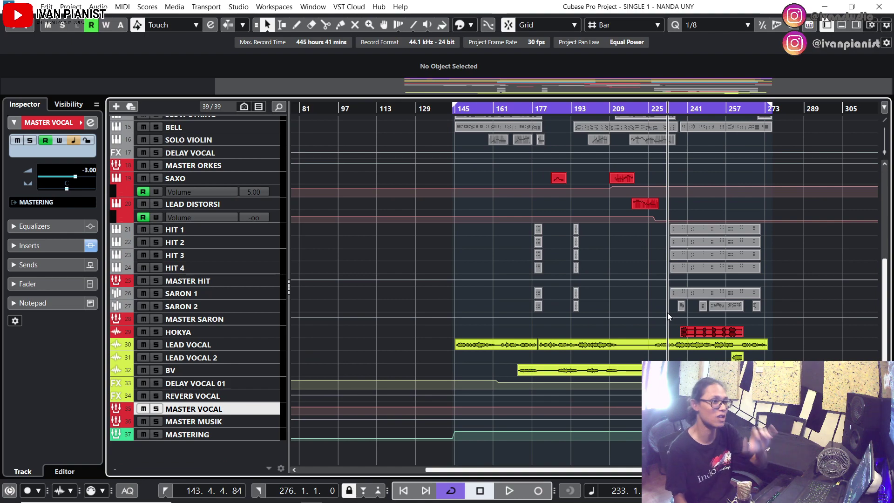
{"action": "scroll", "coordinate": [713, 294], "scroll_direction": "up", "scroll_amount": 8}
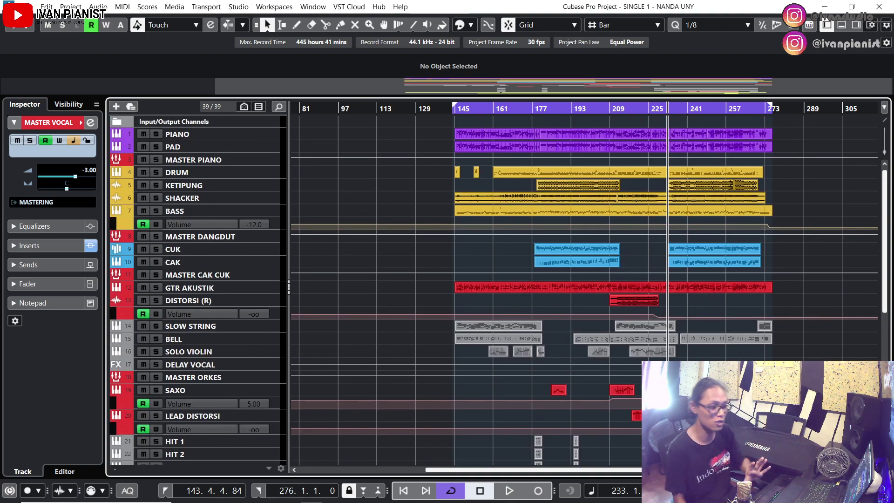
{"action": "scroll", "coordinate": [711, 305], "scroll_direction": "down", "scroll_amount": 3}
{"action": "key", "text": "h"}
{"action": "key", "text": "h"}
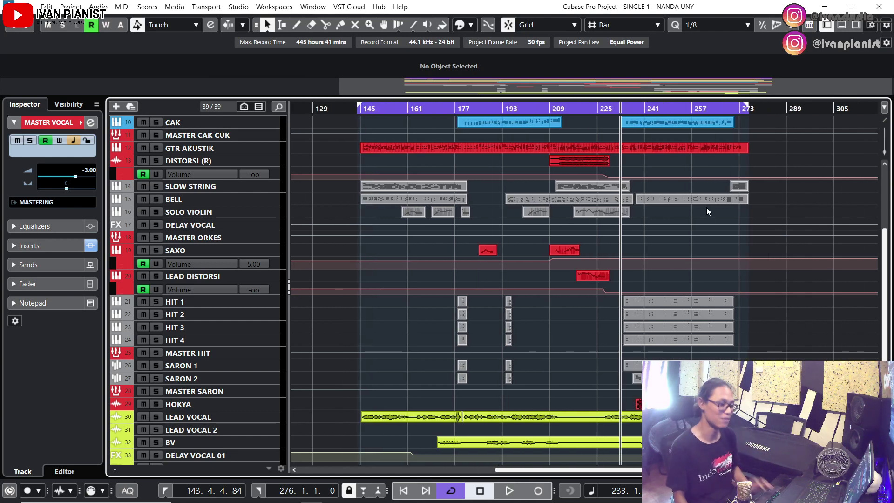
{"action": "key", "text": "space"}
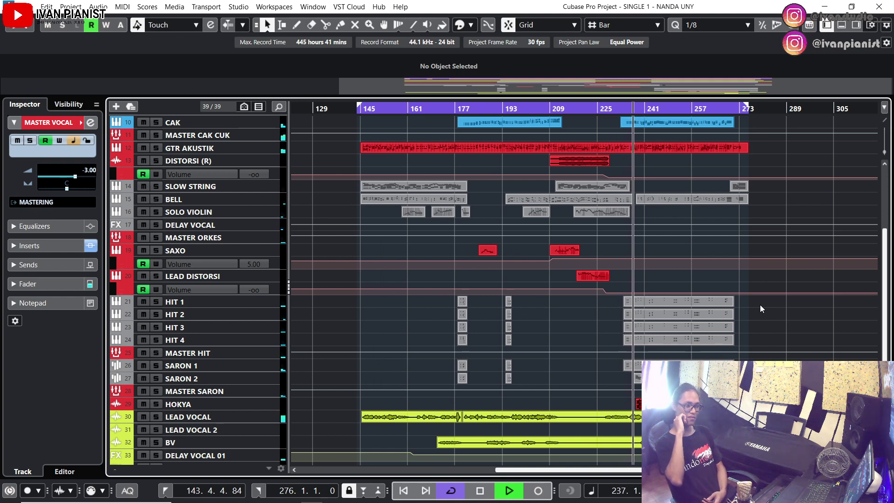
{"action": "key", "text": "space"}
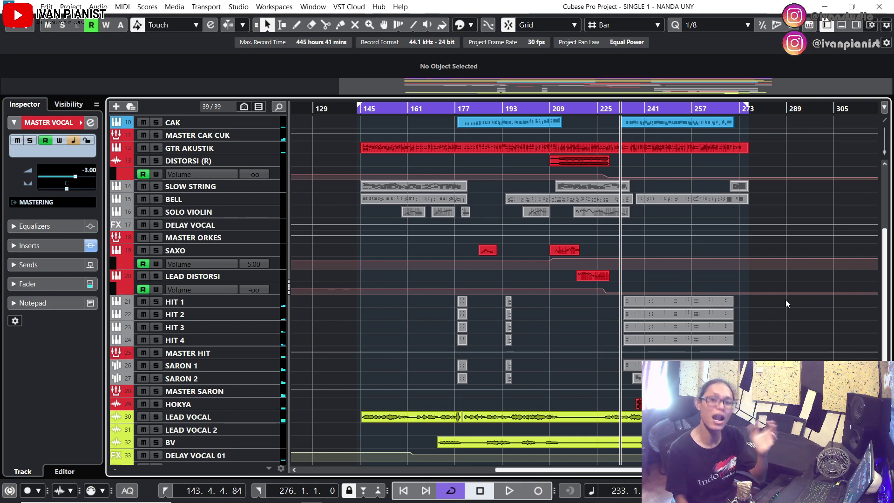
{"action": "scroll", "coordinate": [797, 296], "scroll_direction": "up", "scroll_amount": 5}
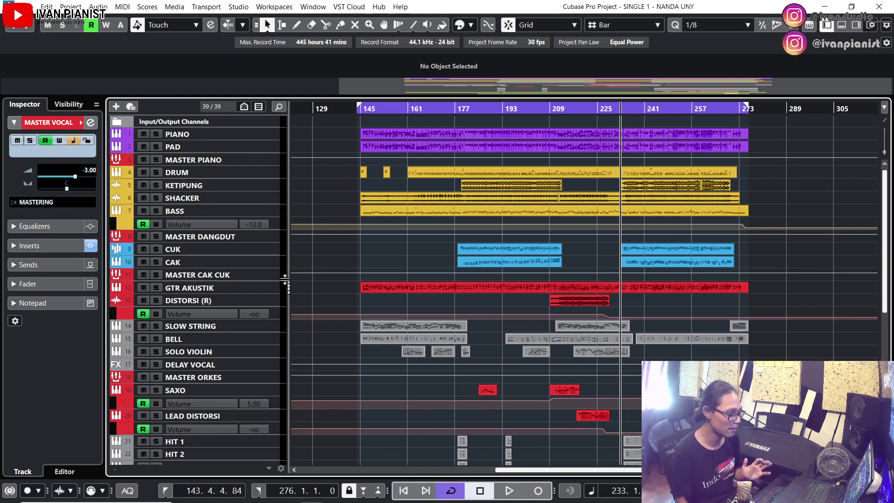
{"action": "scroll", "coordinate": [286, 348], "scroll_direction": "down", "scroll_amount": 3}
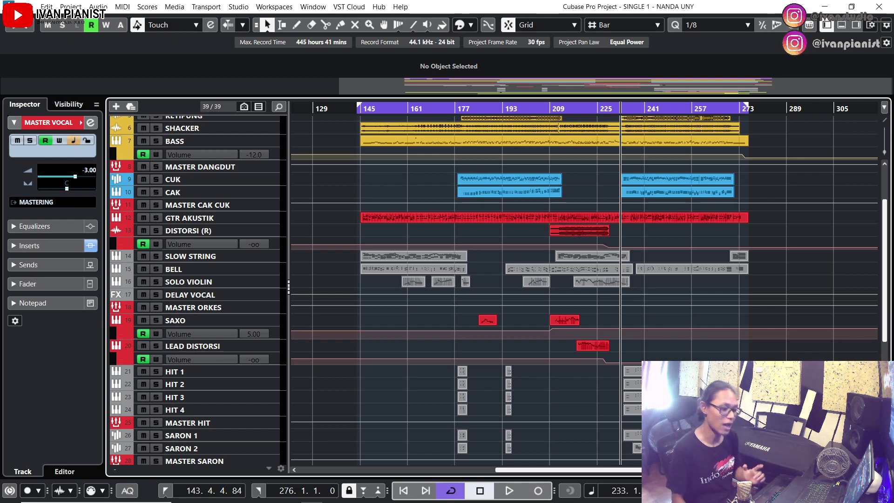
{"action": "scroll", "coordinate": [494, 289], "scroll_direction": "down", "scroll_amount": 3}
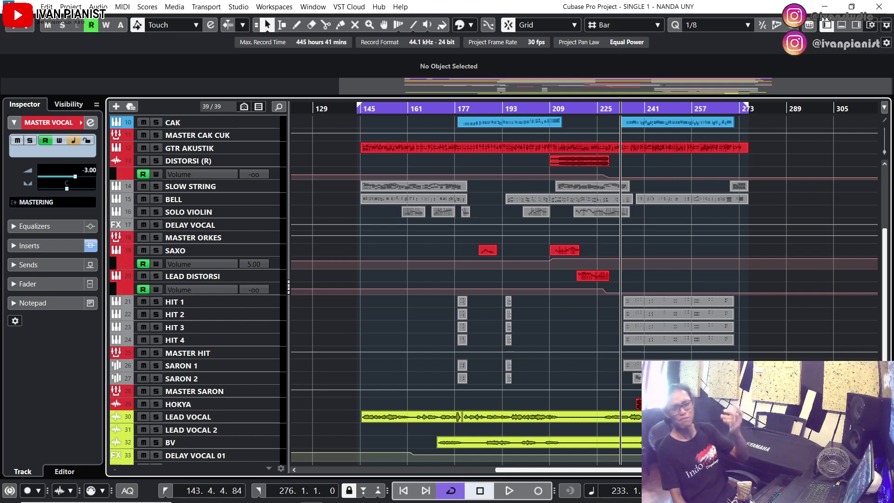
{"action": "scroll", "coordinate": [819, 326], "scroll_direction": "up", "scroll_amount": 5}
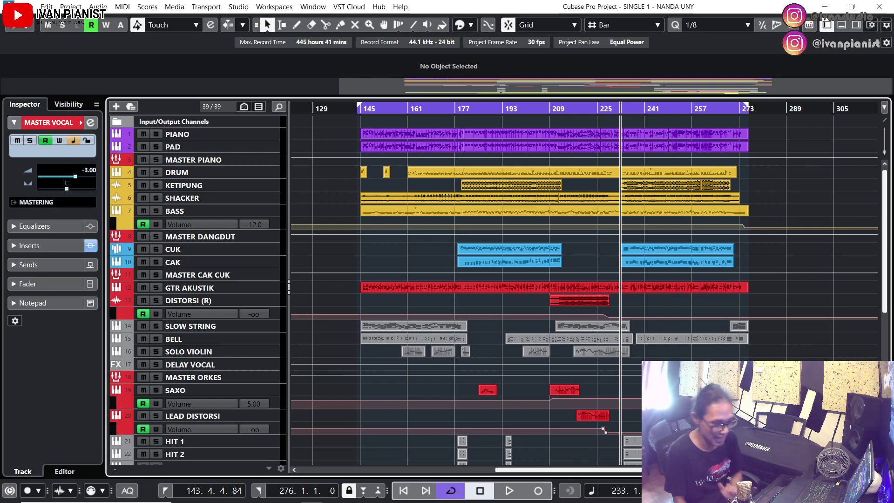
{"action": "key", "text": "shift+g"}
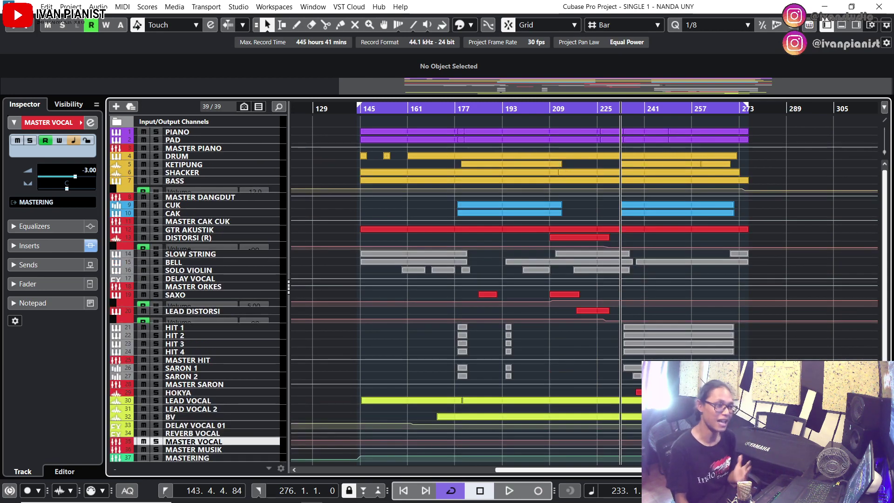